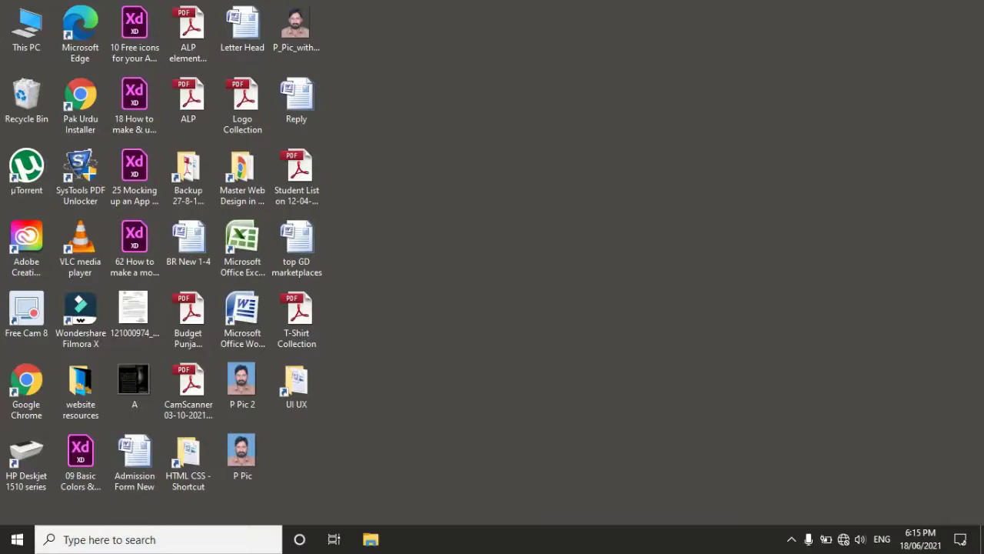
Step: Launch Microsoft Office Word 2007 from the Start menu's Microsoft Office folder, opening a blank Document1
left_click(17, 539)
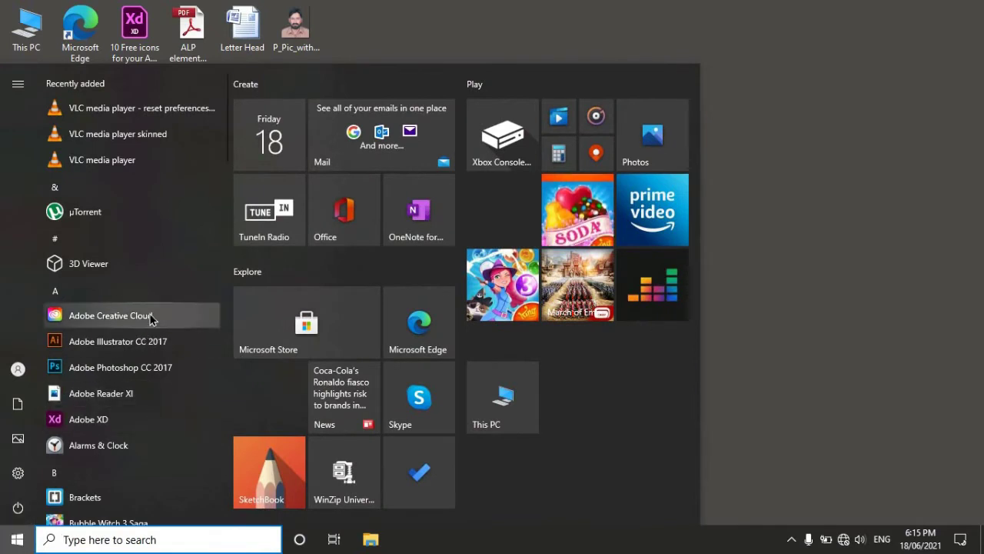
scroll(155, 275, "down", 2)
scroll(155, 275, "down", 1)
scroll(155, 274, "down", 1)
scroll(156, 275, "down", 3)
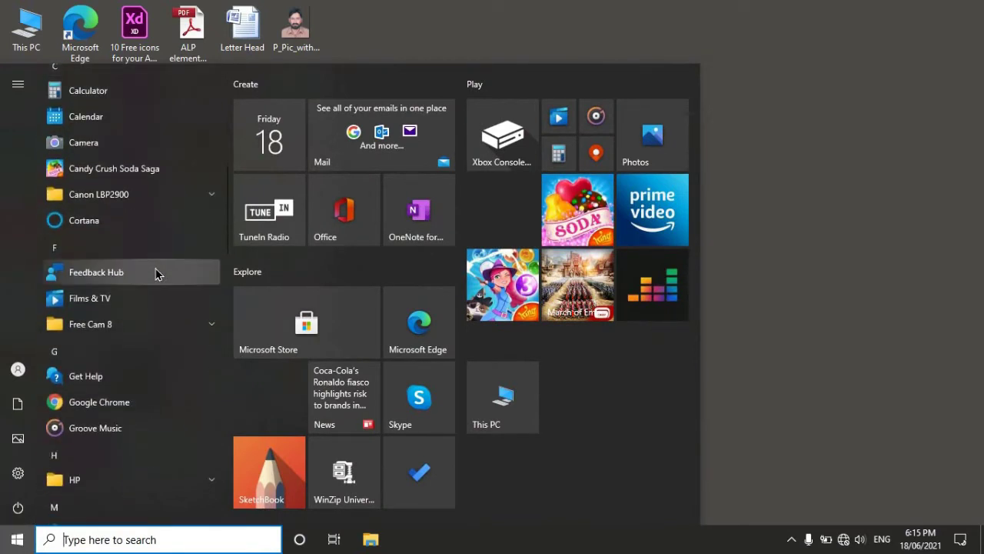
scroll(156, 274, "down", 2)
scroll(156, 275, "down", 2)
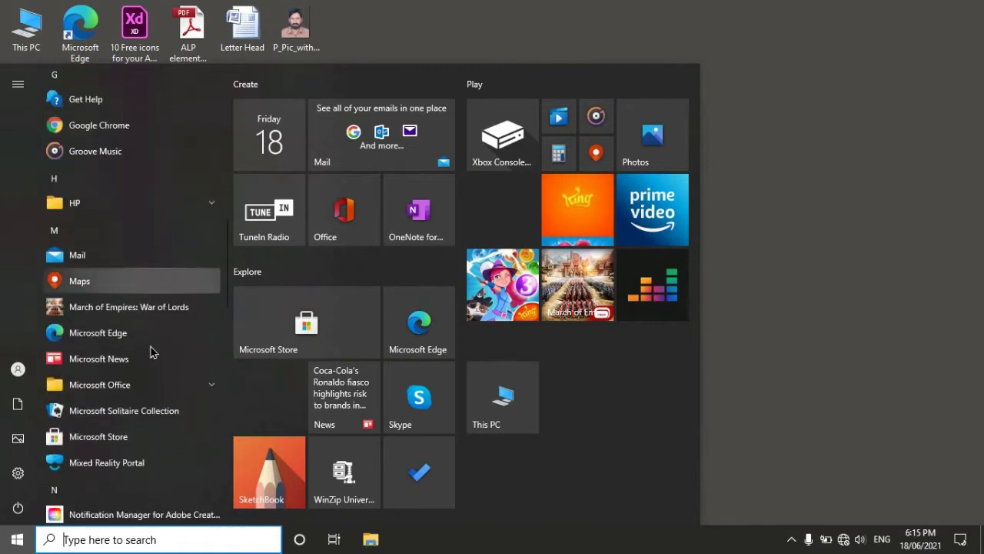
left_click(140, 385)
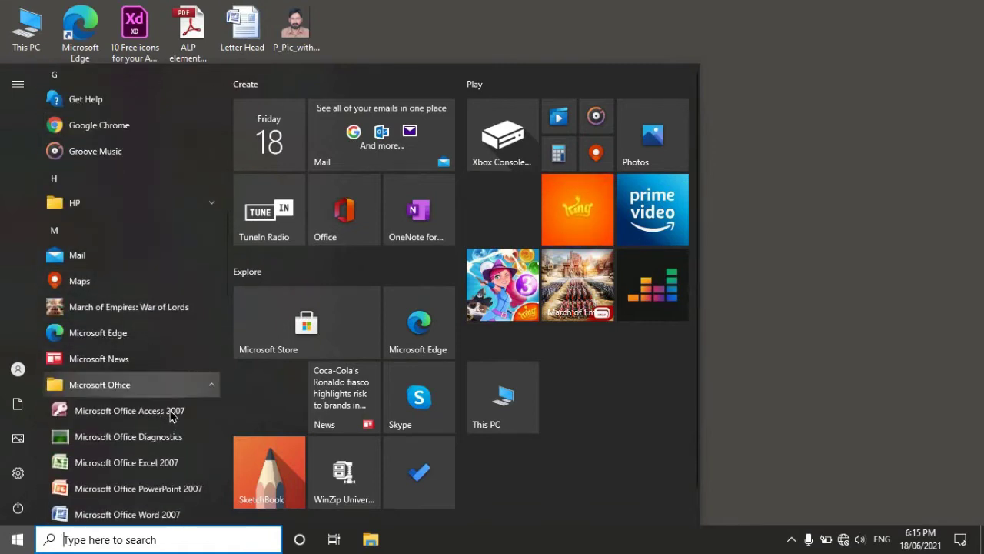
scroll(171, 442, "down", 2)
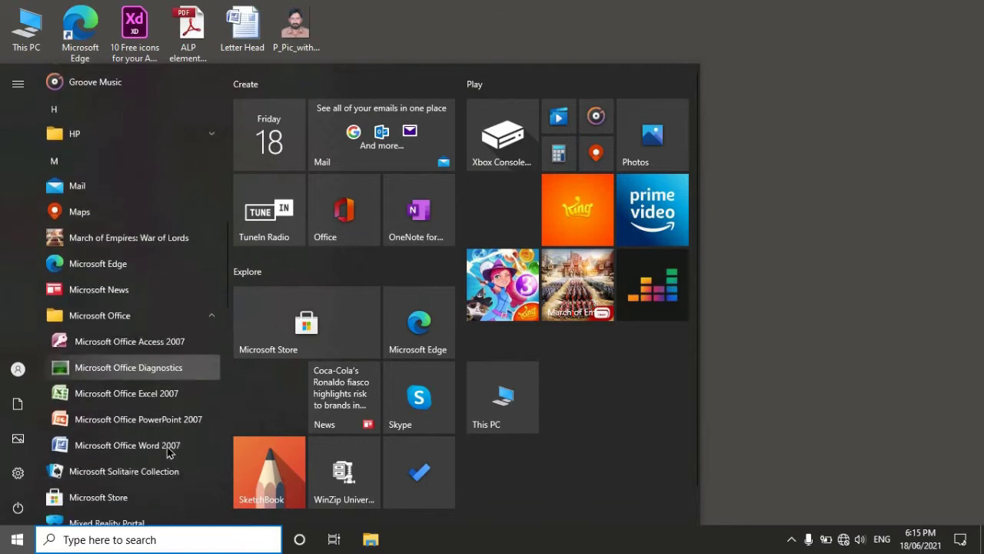
left_click(175, 450)
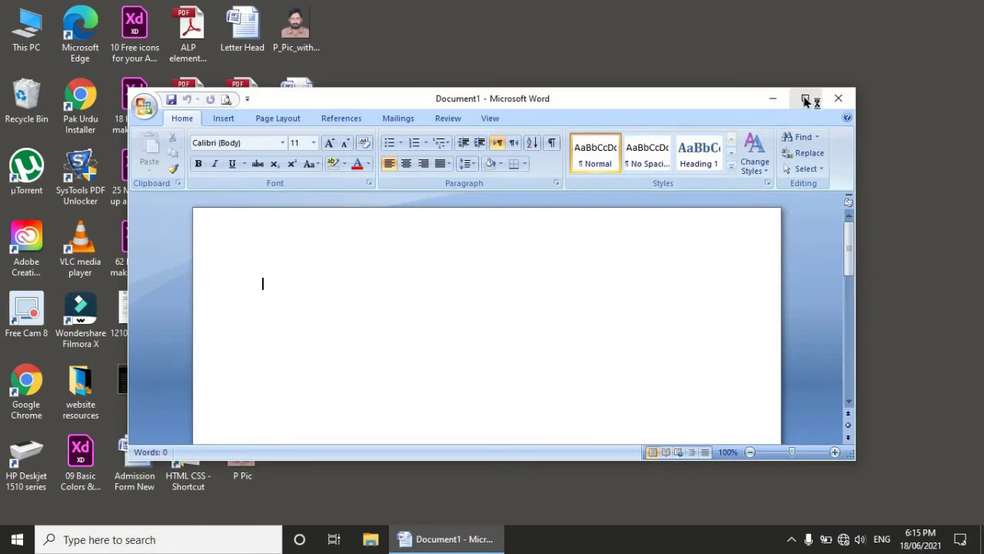
left_click(804, 96)
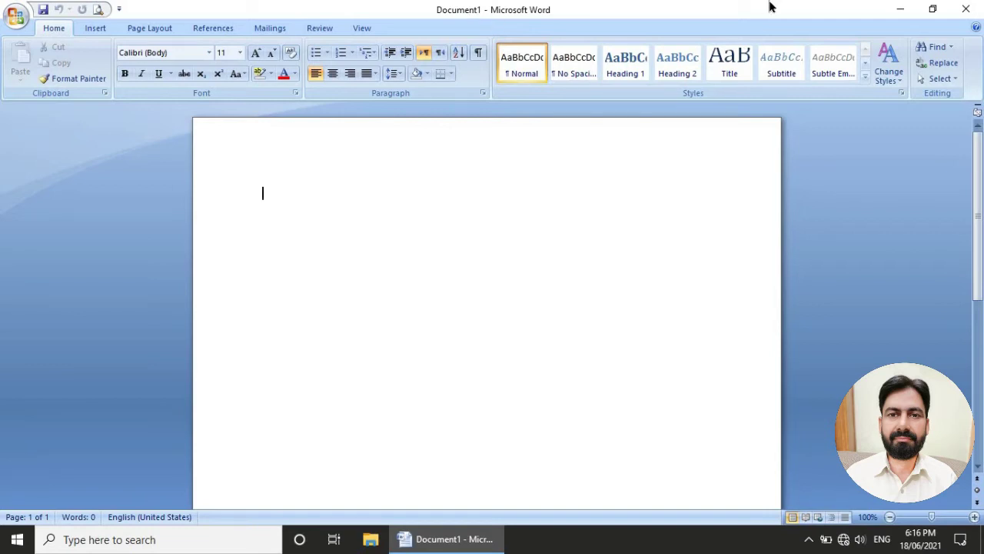
left_click(897, 11)
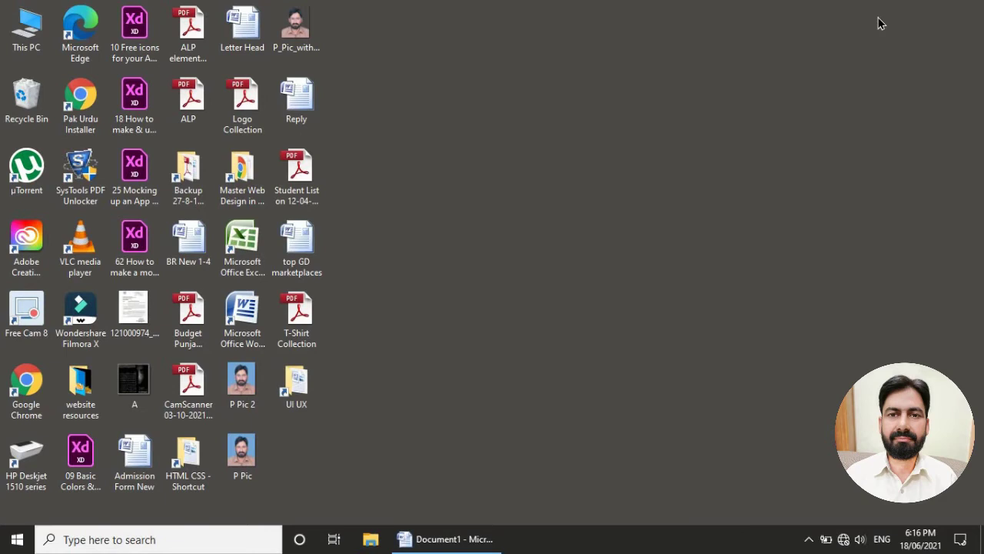
mouse_move(446, 539)
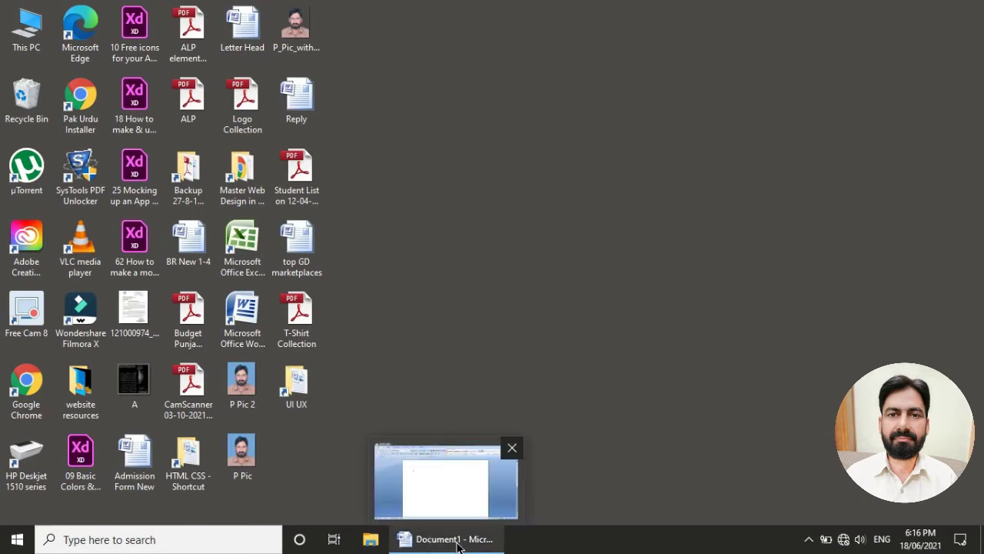
left_click(456, 541)
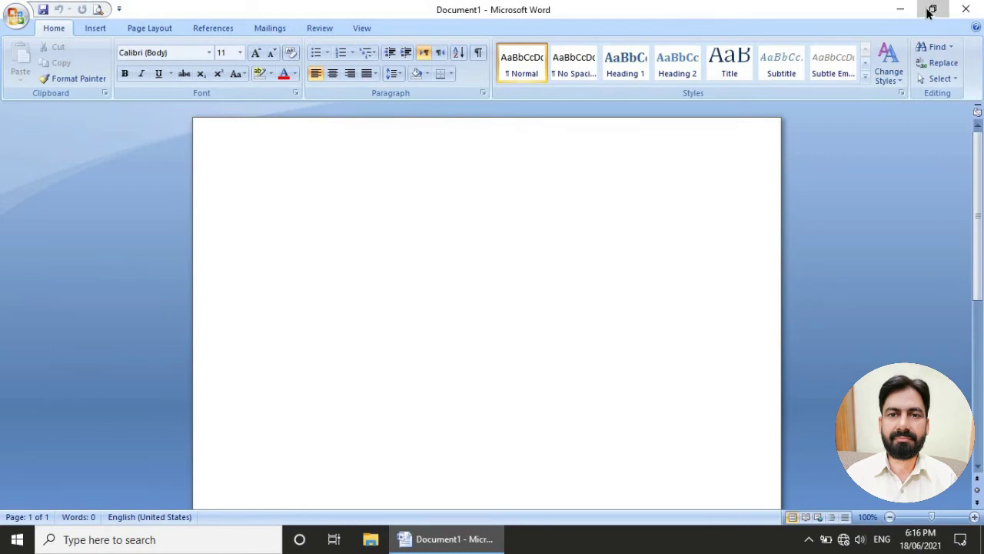
left_click(930, 10)
left_click(805, 102)
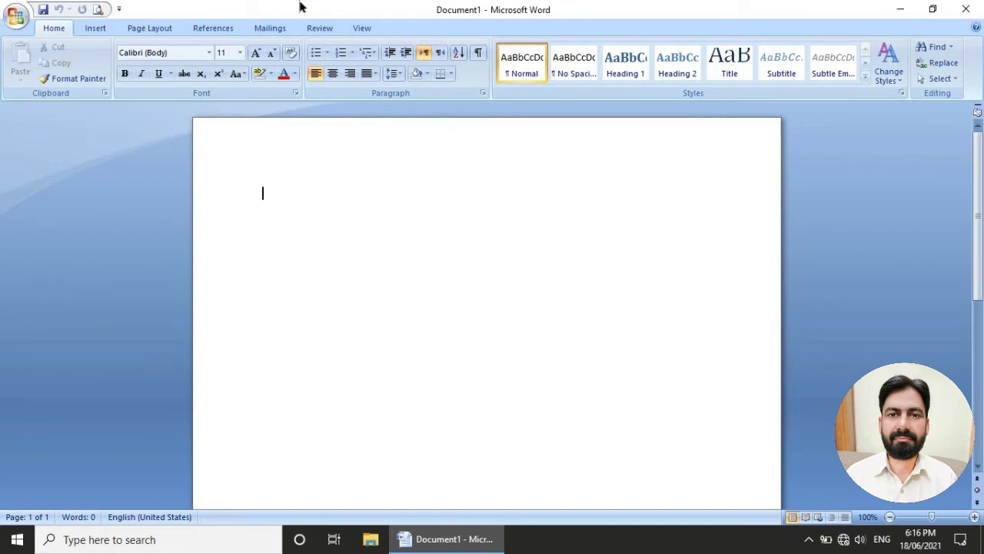
left_click(12, 18)
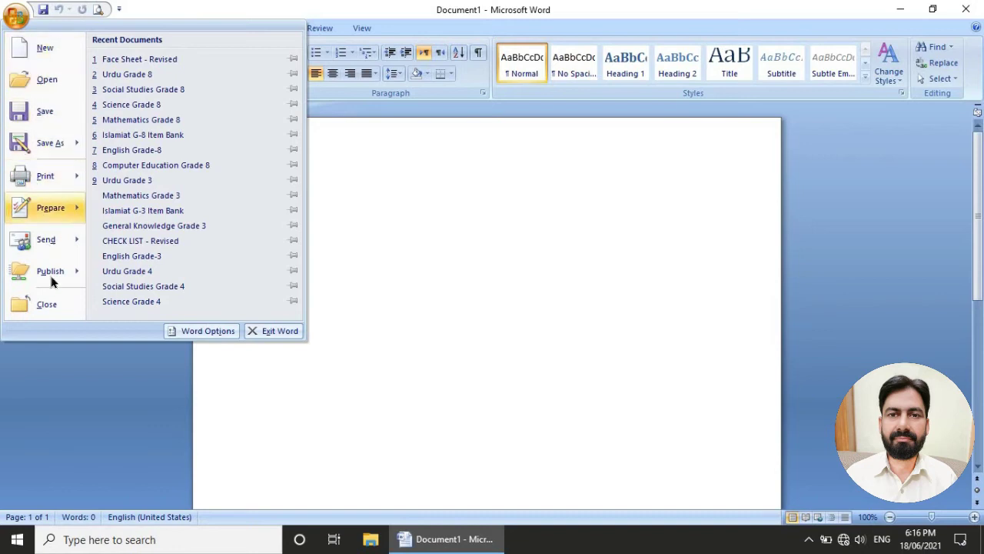
left_click(139, 7)
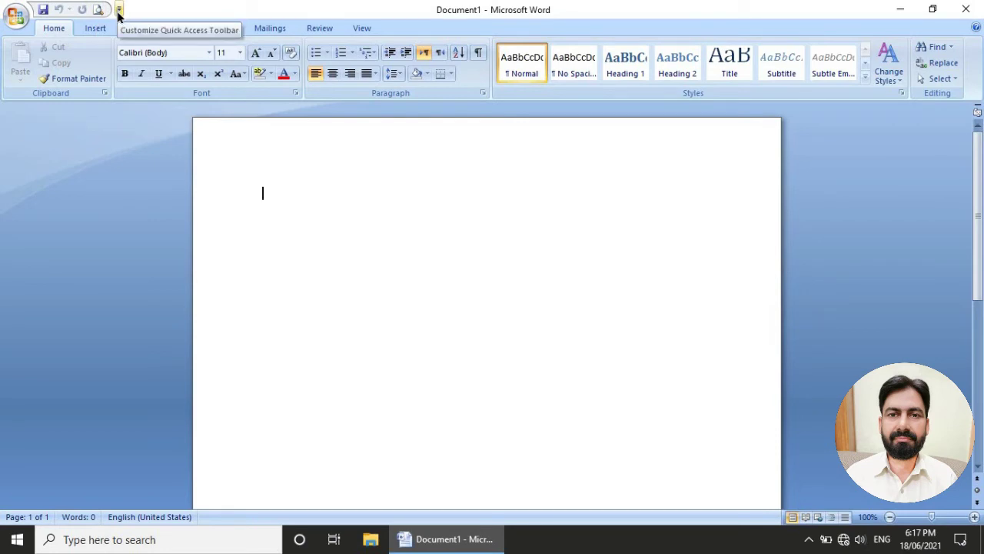
left_click(120, 11)
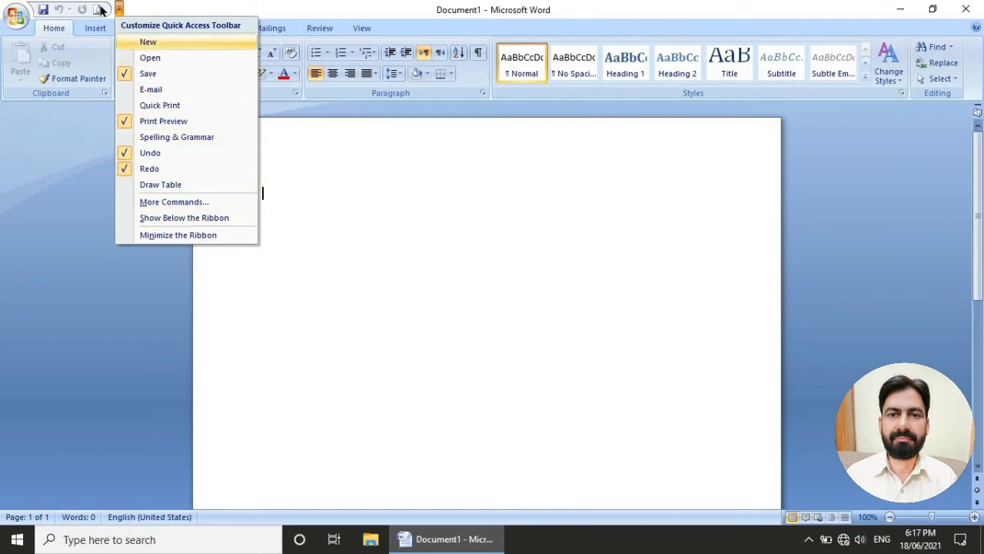
left_click(150, 6)
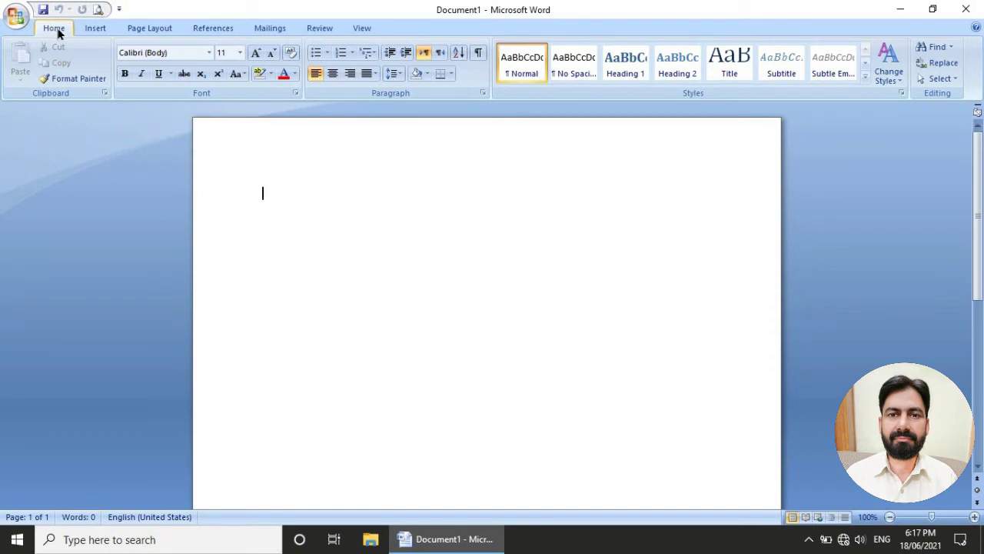
left_click(88, 29)
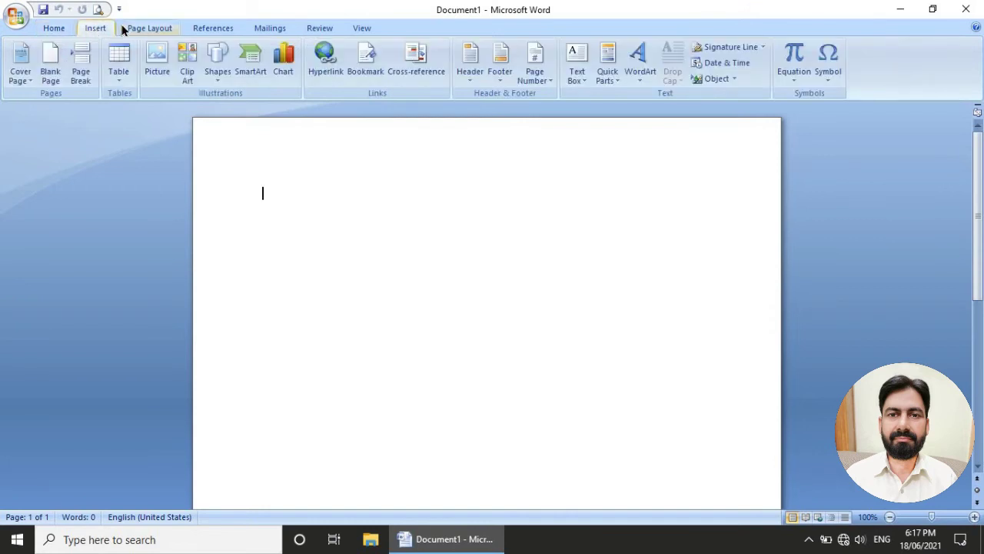
left_click(125, 29)
left_click(198, 29)
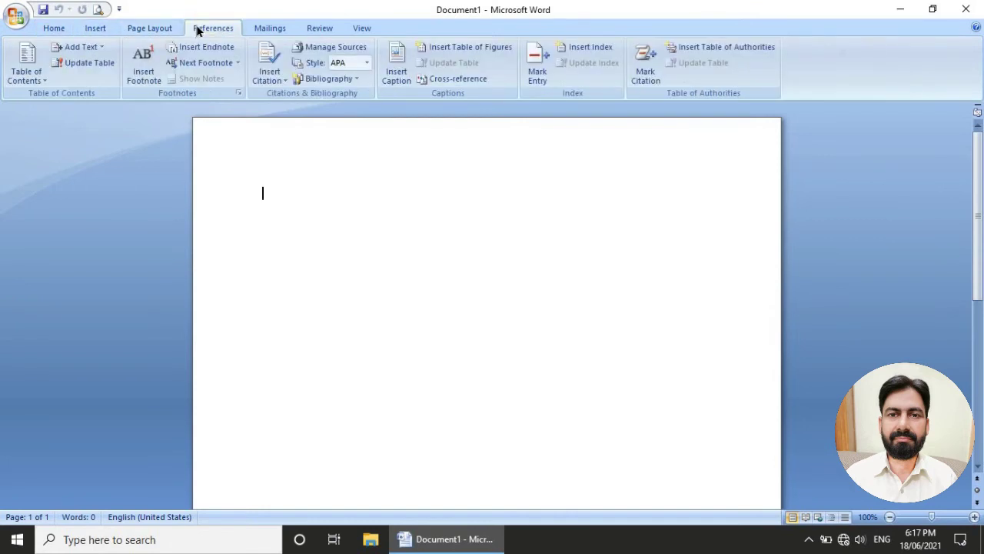
left_click(261, 28)
left_click(334, 28)
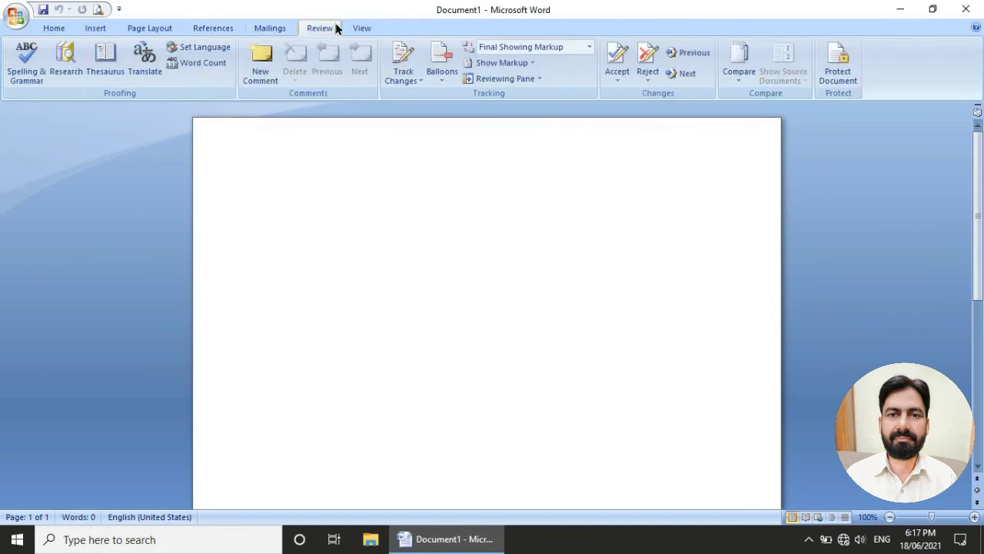
left_click(352, 29)
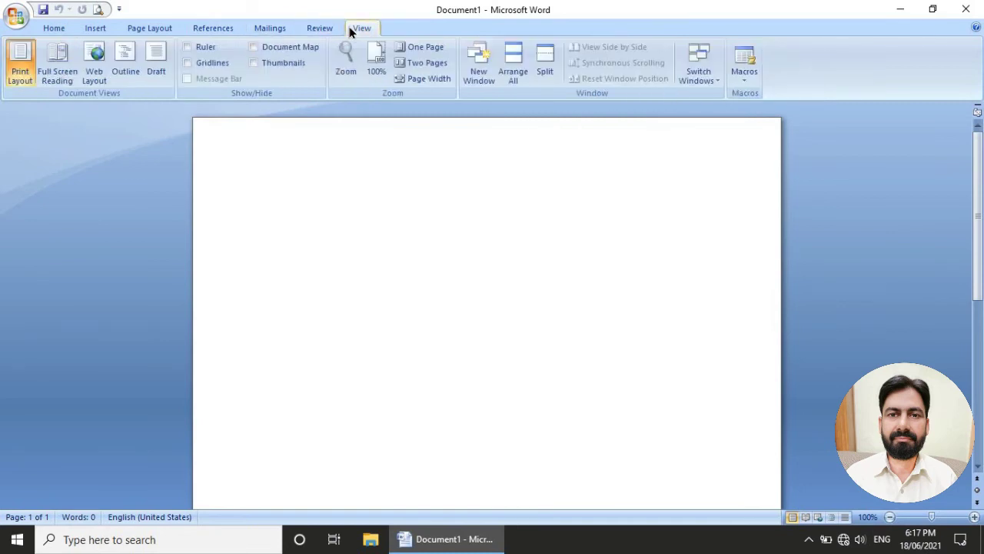
left_click(322, 30)
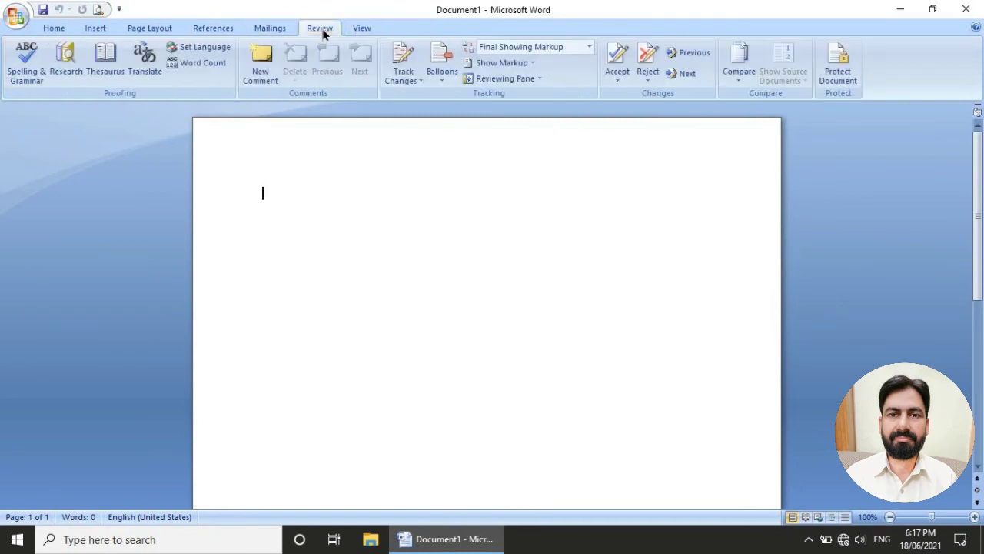
left_click(270, 29)
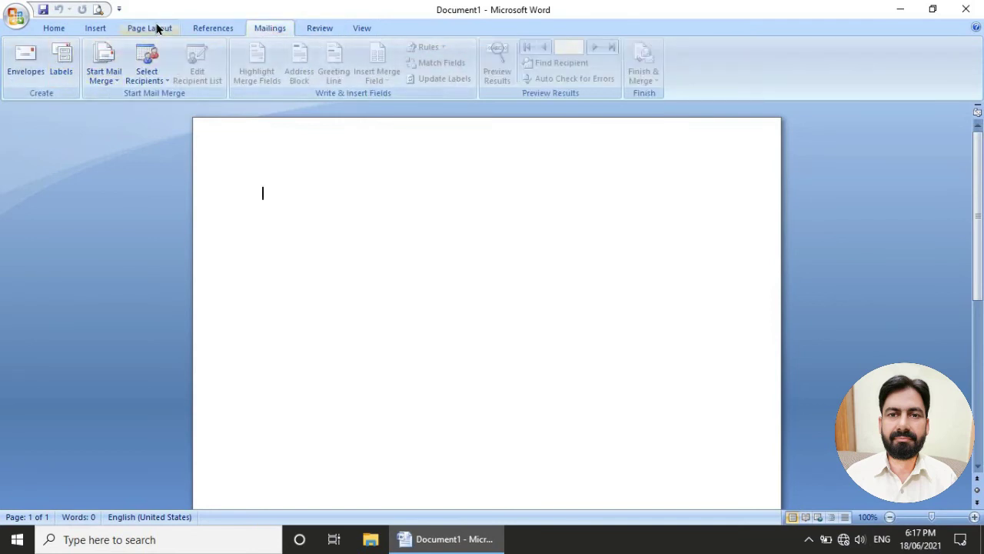
left_click(158, 28)
left_click(84, 29)
left_click(54, 29)
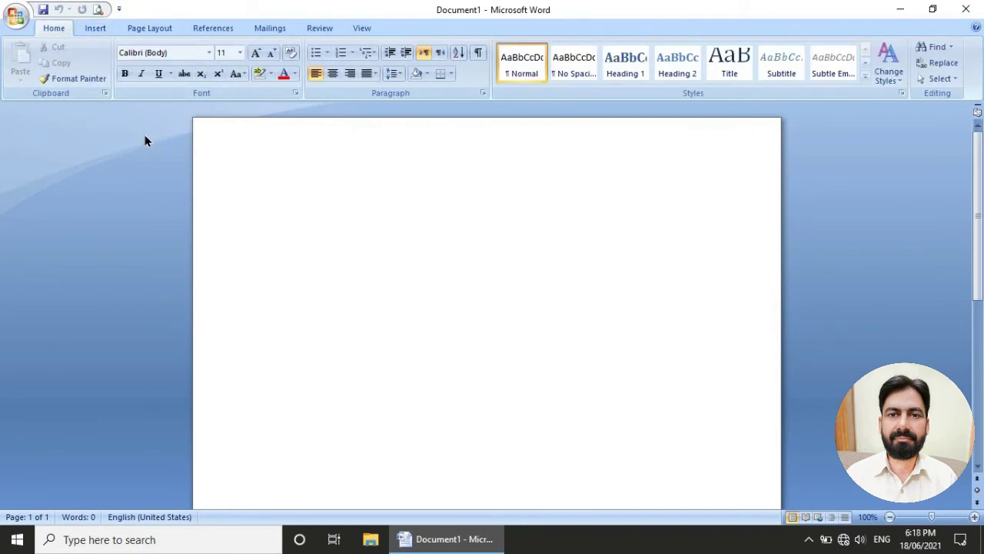
double_click(62, 28)
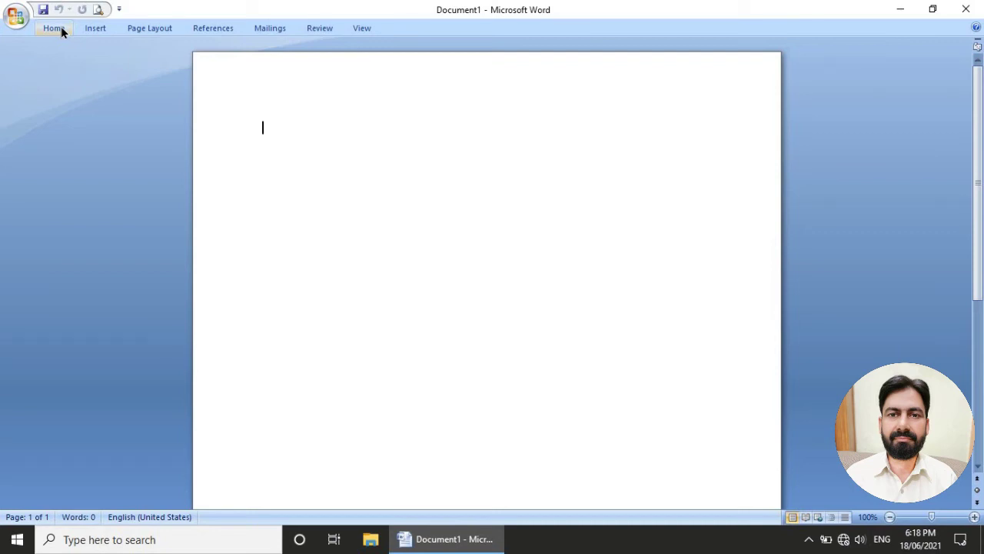
double_click(62, 29)
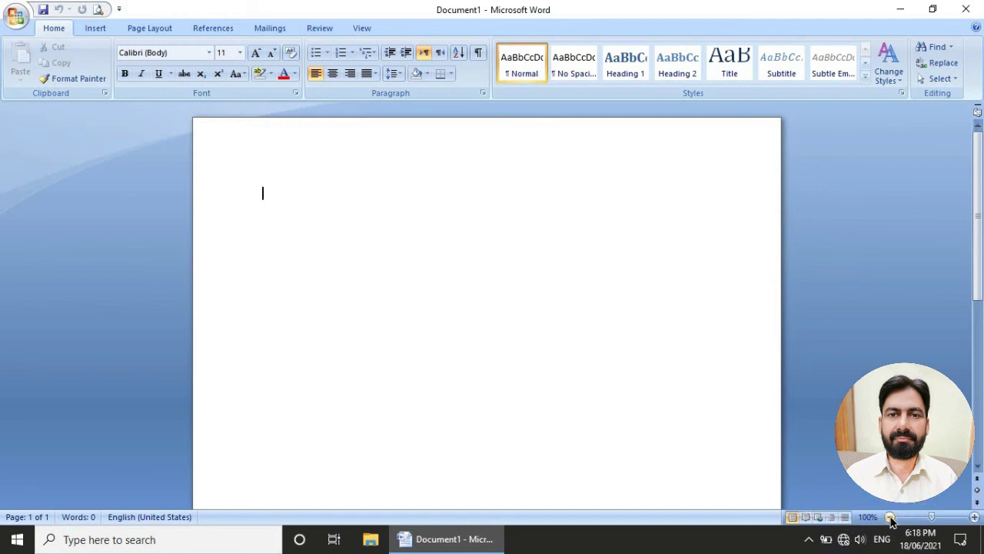
left_click(891, 517)
left_click(890, 517)
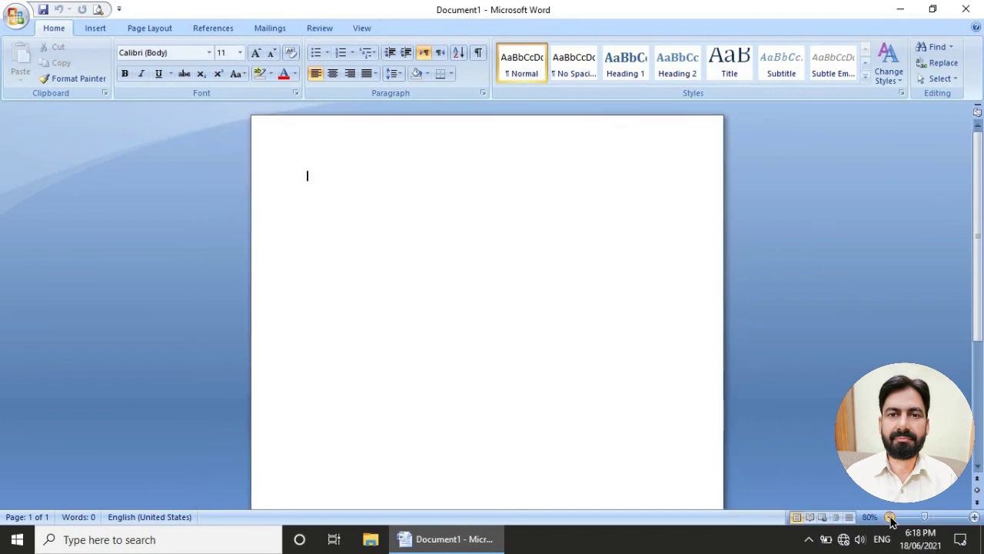
left_click(974, 517)
left_click(974, 517)
left_click(974, 517)
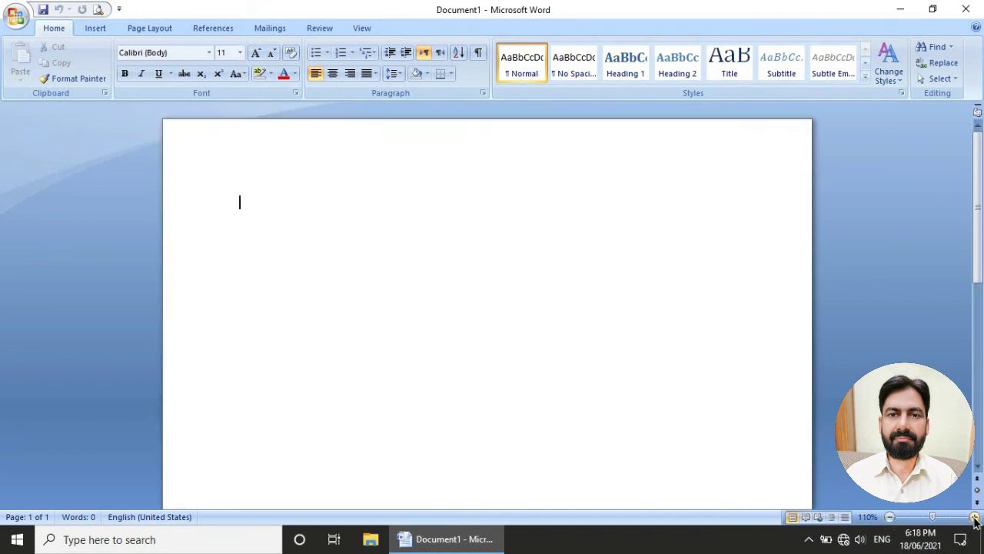
left_click(889, 517)
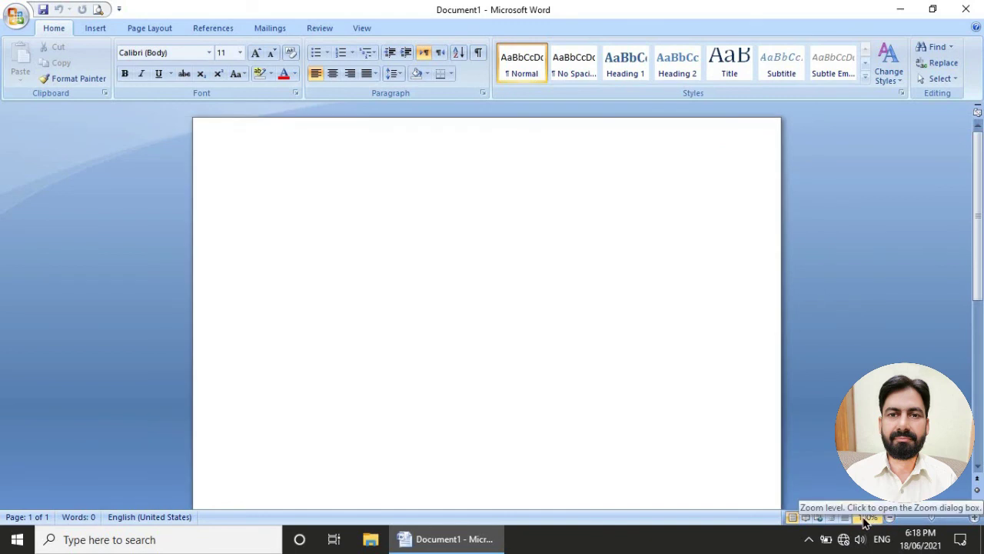
left_click(867, 516)
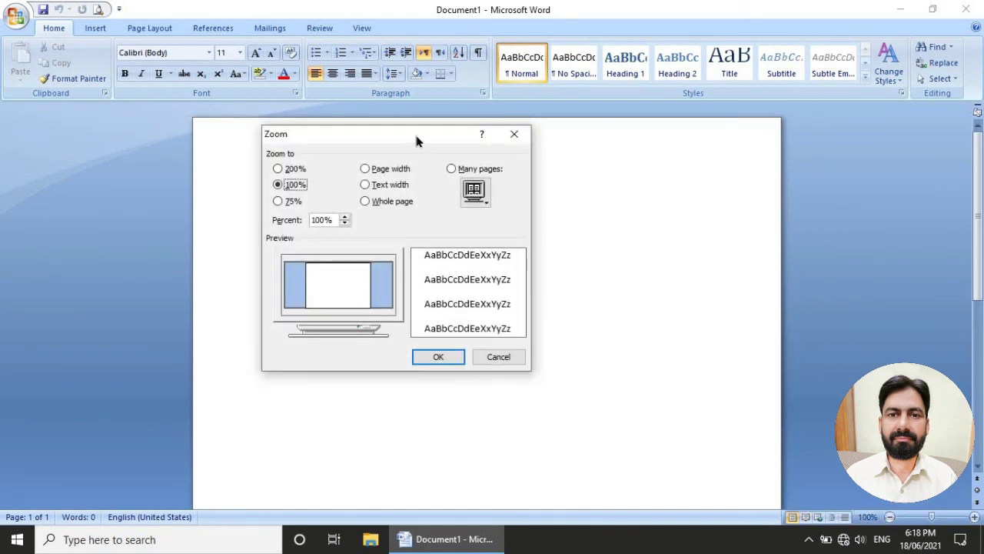
left_click_drag(416, 140, 420, 154)
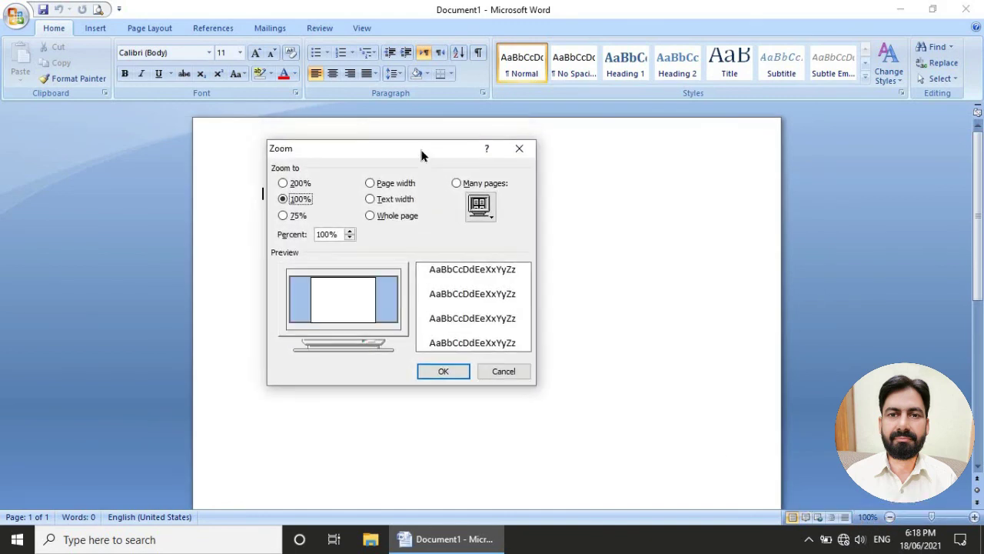
left_click(292, 216)
left_click(290, 199)
left_click(287, 183)
left_click(293, 199)
left_click(490, 372)
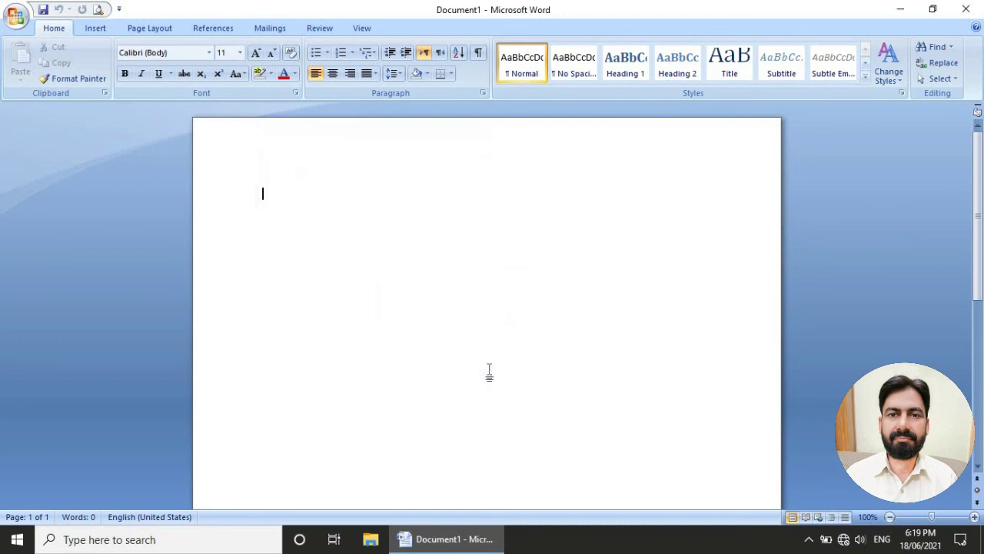